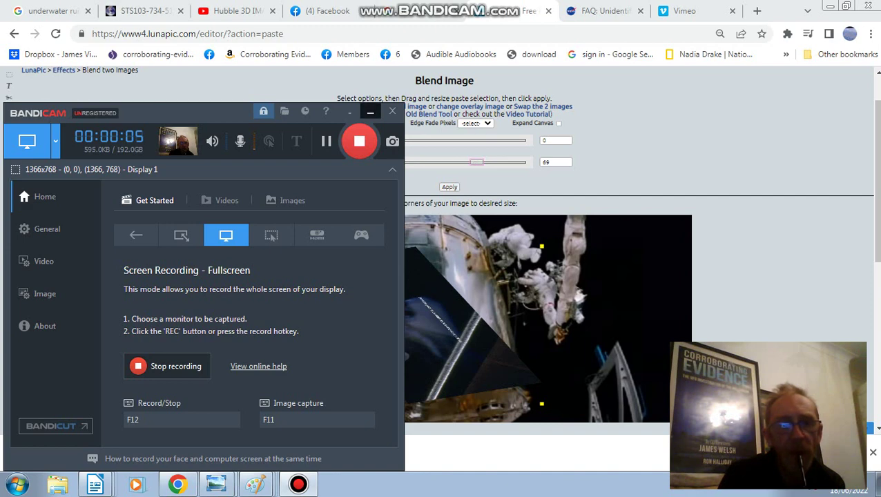
Step: Compare the rotated overlay with the telescope background by sweeping transparency to 100, back to 0, and up to 49
{"action": "left_click", "coordinate": [370, 111]}
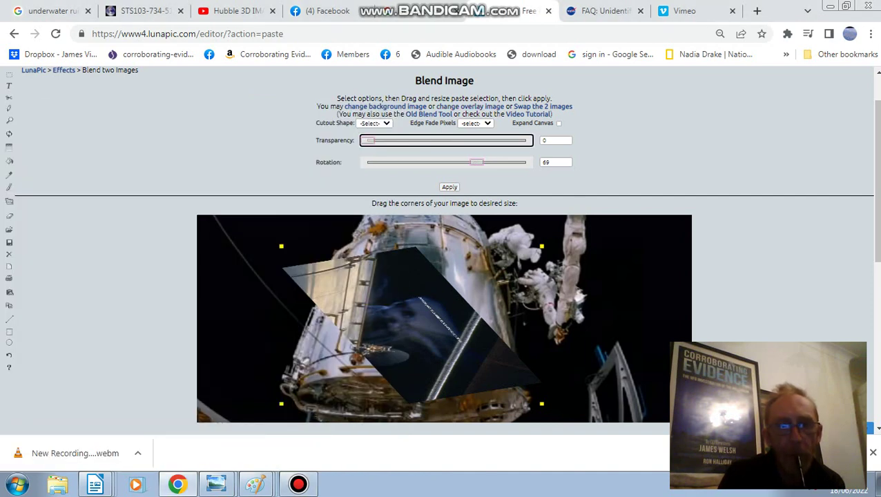
{"action": "left_click_drag", "start_coordinate": [368, 140], "coordinate": [525, 140]}
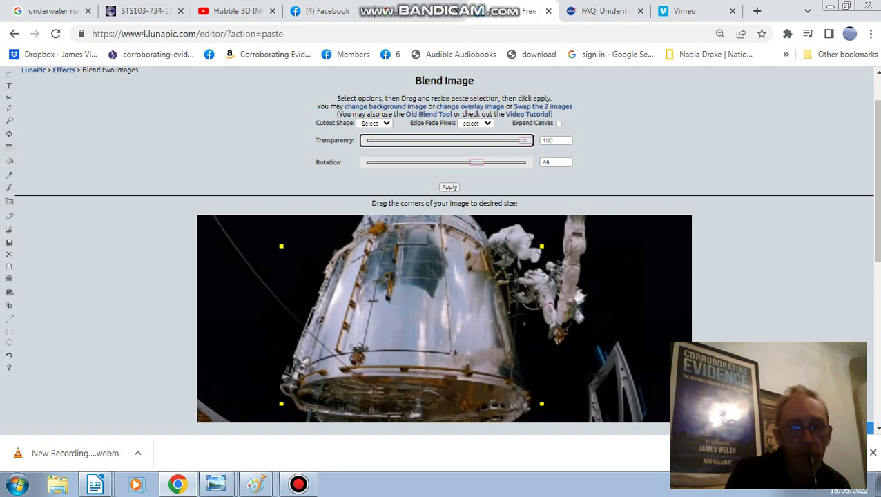
{"action": "left_click_drag", "start_coordinate": [523, 140], "coordinate": [369, 140]}
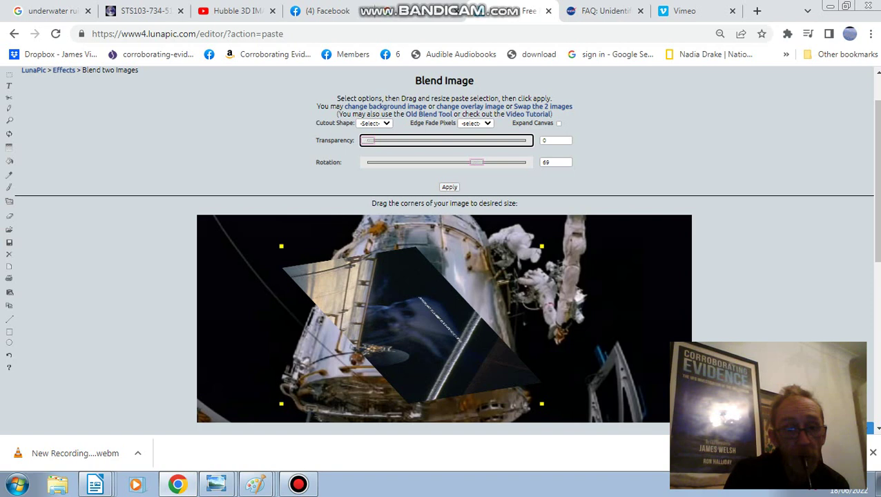
{"action": "left_click_drag", "start_coordinate": [370, 140], "coordinate": [445, 140]}
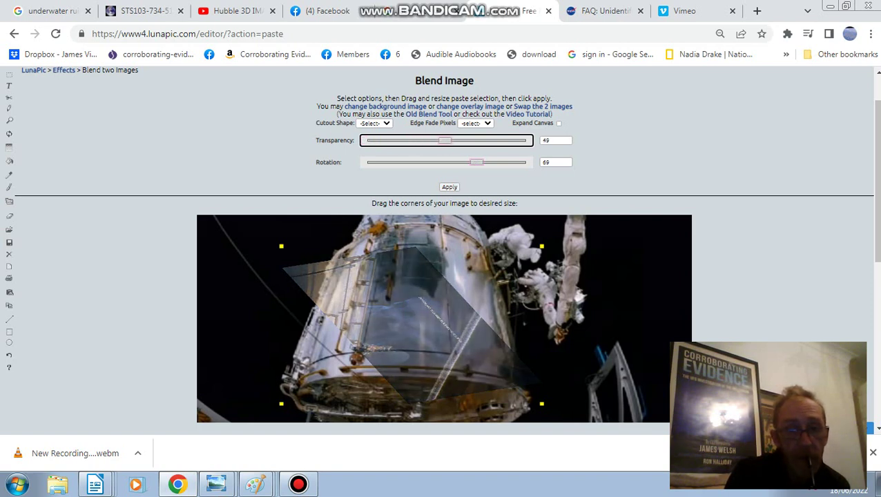
Step: Shift the overlay slightly upward on the telescope body and lower its transparency to 0
{"action": "left_click_drag", "start_coordinate": [411, 325], "coordinate": [408, 327]}
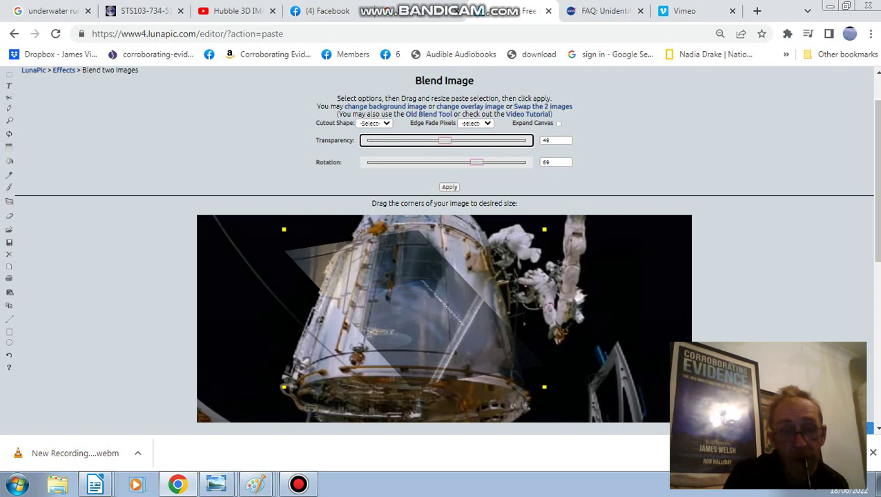
{"action": "key", "text": "Left"}
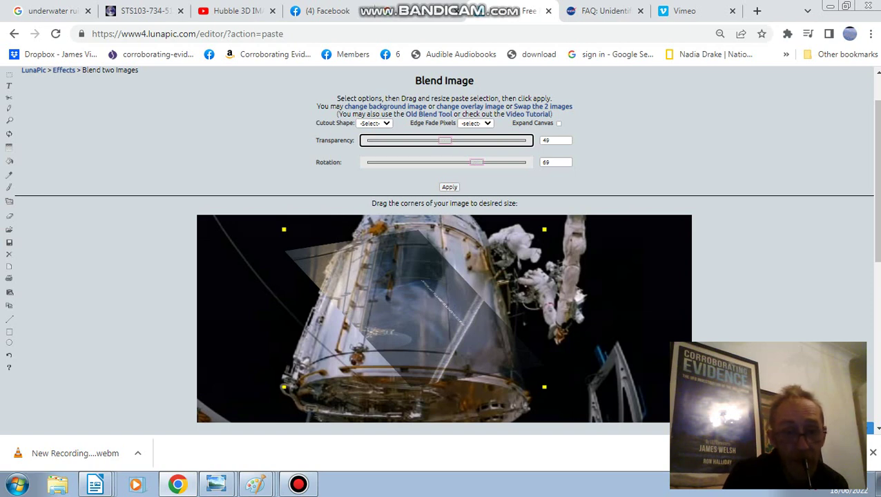
{"action": "left_click_drag", "start_coordinate": [445, 140], "coordinate": [372, 140]}
{"action": "key", "text": "Left"}
{"action": "key", "text": "Left"}
{"action": "key", "text": "Left"}
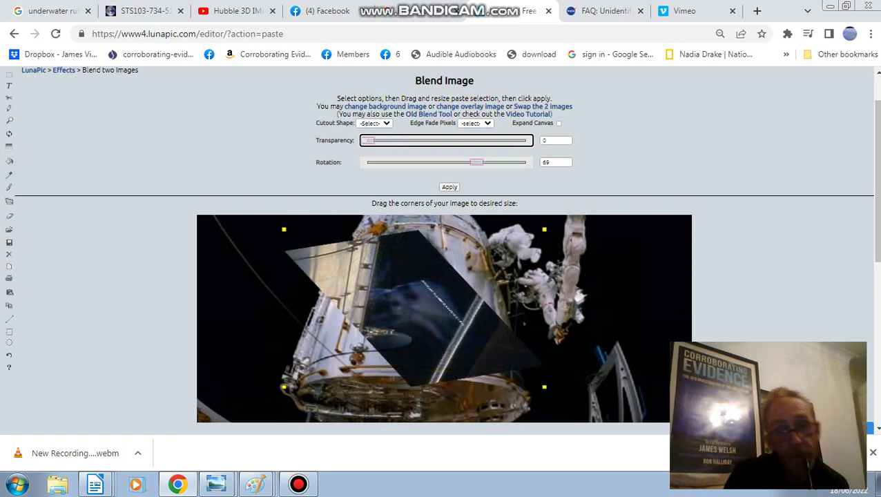
Step: Set the overlay's transparency to 50 and reposition it over the upper part of the telescope body
{"action": "mouse_move", "coordinate": [414, 308]}
{"action": "left_mouse_down"}
{"action": "mouse_move", "coordinate": [667, 242]}
{"action": "mouse_move", "coordinate": [646, 262]}
{"action": "mouse_move", "coordinate": [436, 347]}
{"action": "mouse_move", "coordinate": [428, 283]}
{"action": "mouse_move", "coordinate": [435, 266]}
{"action": "mouse_move", "coordinate": [441, 283]}
{"action": "mouse_move", "coordinate": [445, 267]}
{"action": "mouse_move", "coordinate": [433, 289]}
{"action": "mouse_move", "coordinate": [453, 284]}
{"action": "mouse_move", "coordinate": [415, 308]}
{"action": "mouse_move", "coordinate": [422, 310]}
{"action": "left_mouse_up"}
{"action": "left_click_drag", "start_coordinate": [369, 140], "coordinate": [447, 140]}
{"action": "left_click_drag", "start_coordinate": [425, 314], "coordinate": [410, 339]}
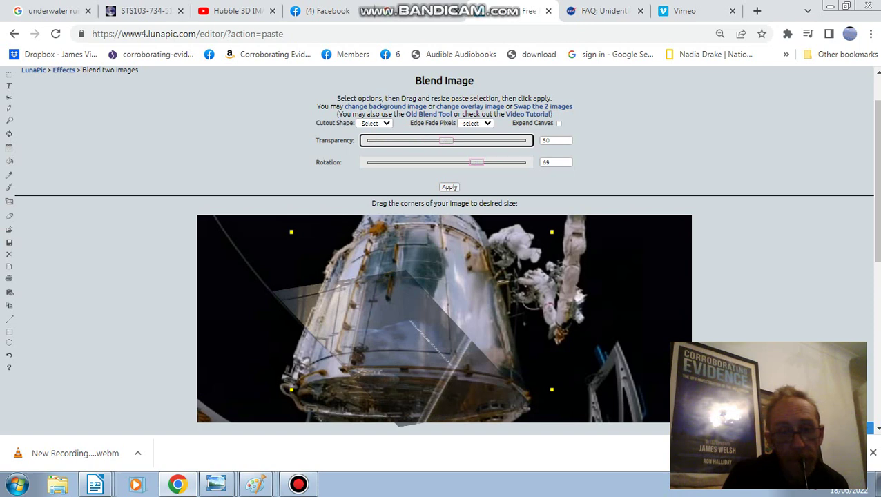
{"action": "left_click_drag", "start_coordinate": [411, 339], "coordinate": [465, 338]}
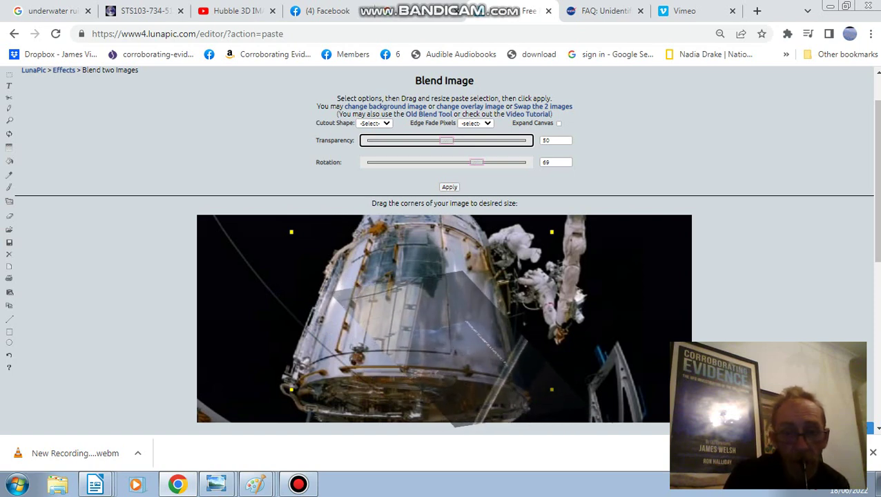
{"action": "left_click_drag", "start_coordinate": [464, 337], "coordinate": [453, 278]}
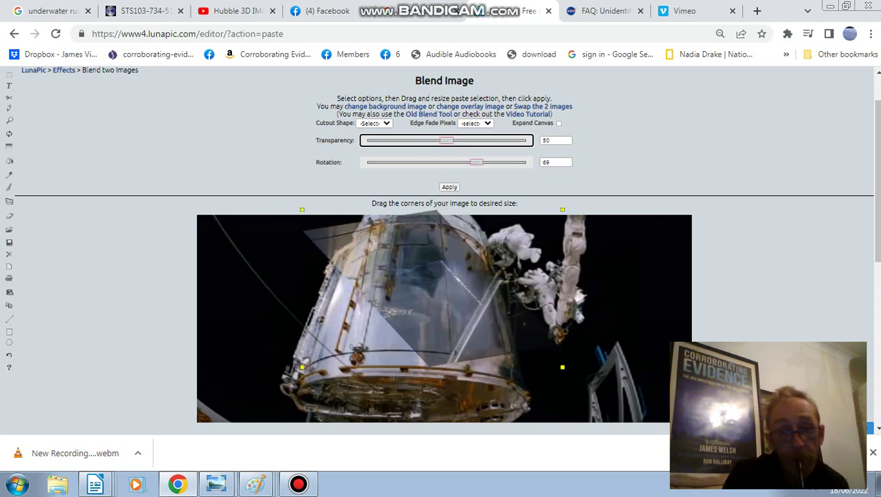
Step: Make the overlay fully opaque with transparency 0 and straighten it to a rotation of 0
{"action": "left_click_drag", "start_coordinate": [447, 140], "coordinate": [369, 140]}
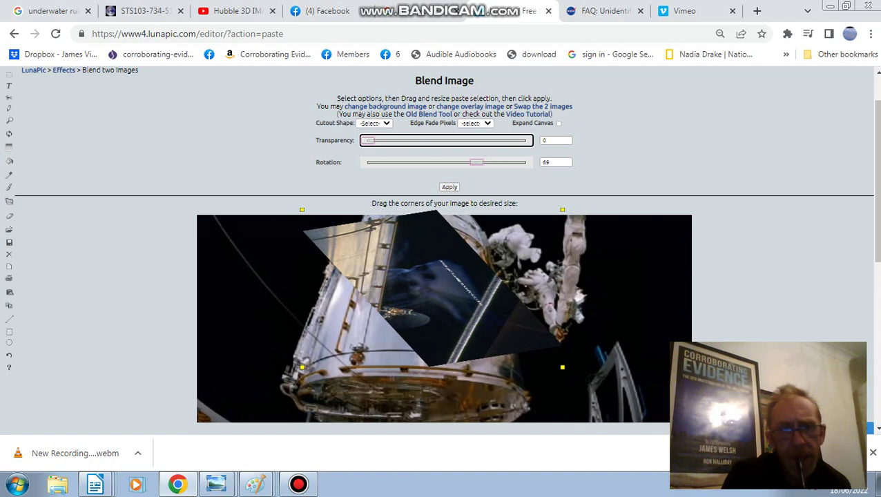
{"action": "left_click_drag", "start_coordinate": [477, 162], "coordinate": [450, 162]}
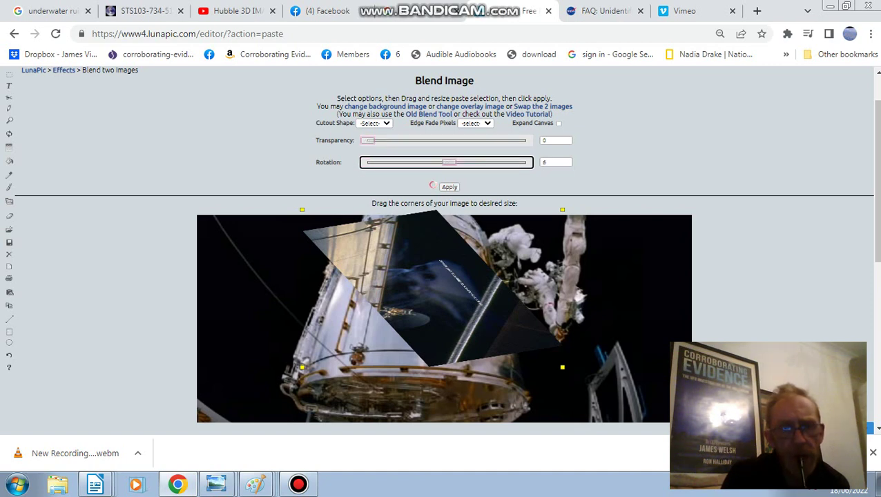
{"action": "key", "text": "Left"}
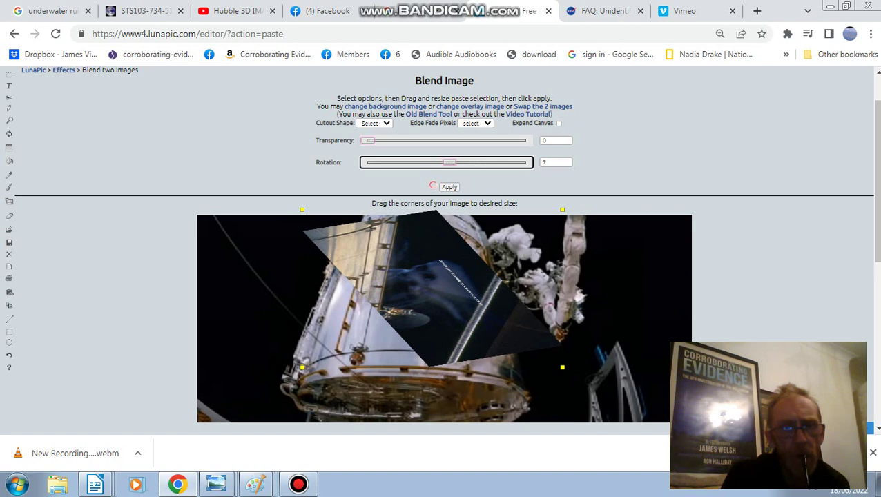
{"action": "key", "text": "Left"}
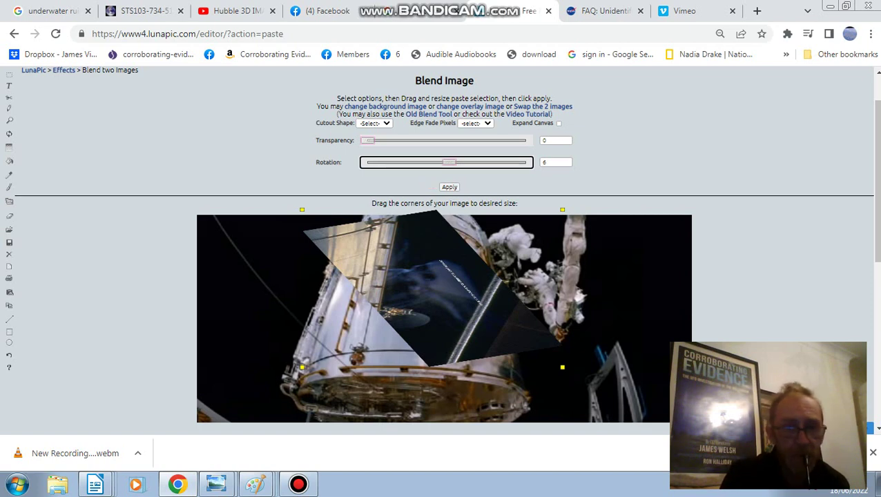
{"action": "key", "text": "Left"}
{"action": "key", "text": "Left"}
{"action": "key", "text": "Left"}
{"action": "key", "text": "Left"}
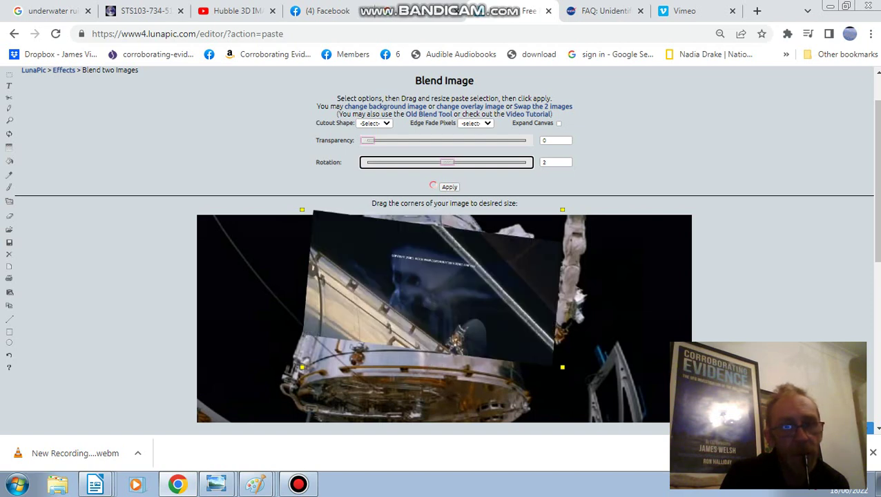
{"action": "key", "text": "Left"}
{"action": "key", "text": "Left"}
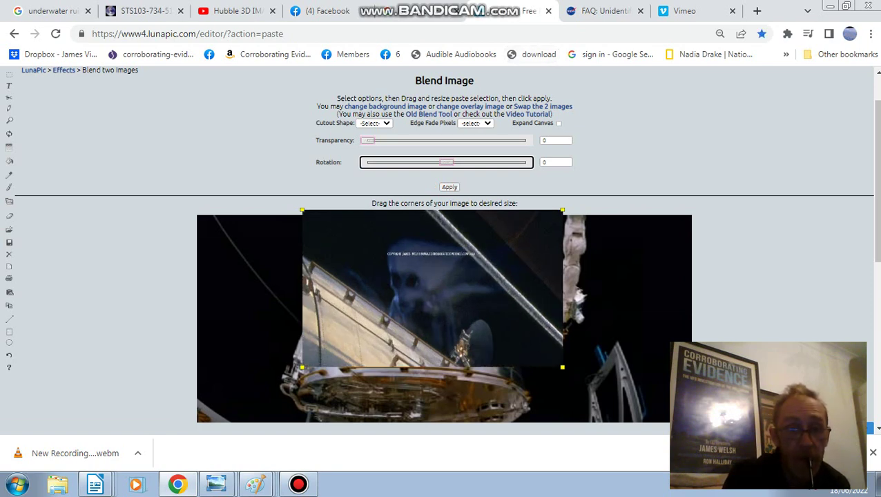
Step: Move the overlay aside to uncover the telescope, and place it back over the telescope and the astronauts
{"action": "left_click_drag", "start_coordinate": [432, 288], "coordinate": [694, 252]}
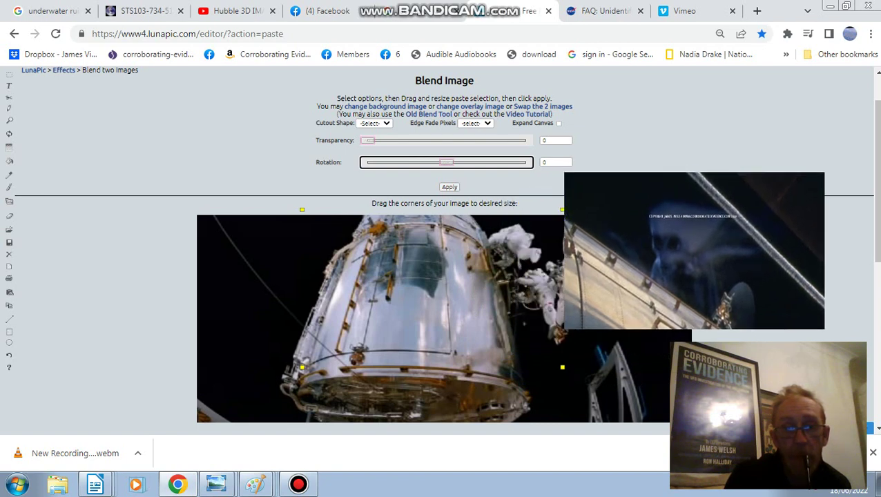
{"action": "left_click_drag", "start_coordinate": [694, 252], "coordinate": [500, 282]}
{"action": "key", "text": "Down"}
{"action": "key", "text": "Down"}
{"action": "key", "text": "Down"}
{"action": "key", "text": "Down"}
{"action": "key", "text": "Left"}
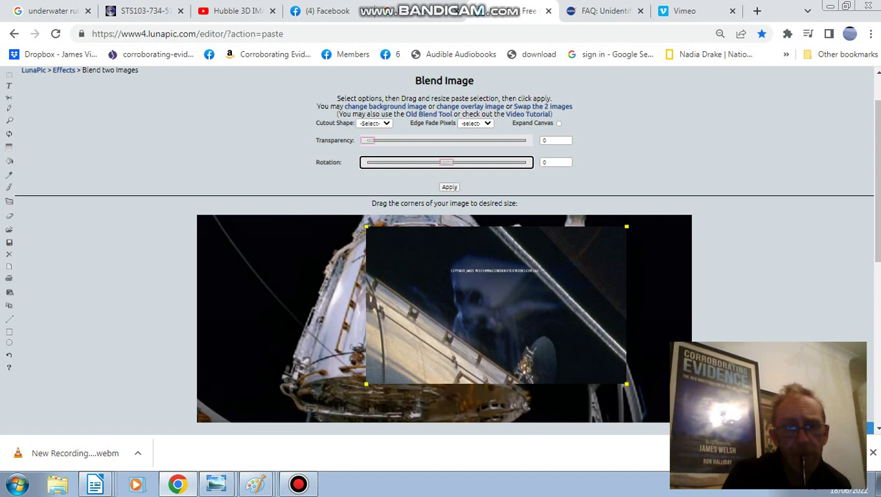
Step: Set the unrotated overlay's transparency to 48 and centre it over the telescope body
{"action": "left_click_drag", "start_coordinate": [368, 141], "coordinate": [400, 141]}
{"action": "key", "text": "Right"}
{"action": "key", "text": "Right"}
{"action": "key", "text": "Right"}
{"action": "key", "text": "Right"}
{"action": "key", "text": "Right"}
{"action": "key", "text": "Right"}
{"action": "key", "text": "Right"}
{"action": "key", "text": "Right"}
{"action": "key", "text": "Right"}
{"action": "key", "text": "Right"}
{"action": "key", "text": "Right"}
{"action": "key", "text": "Right"}
{"action": "key", "text": "Right"}
{"action": "key", "text": "Right"}
{"action": "key", "text": "Right"}
{"action": "key", "text": "Right"}
{"action": "key", "text": "Right"}
{"action": "key", "text": "Right"}
{"action": "key", "text": "Right"}
{"action": "key", "text": "Right"}
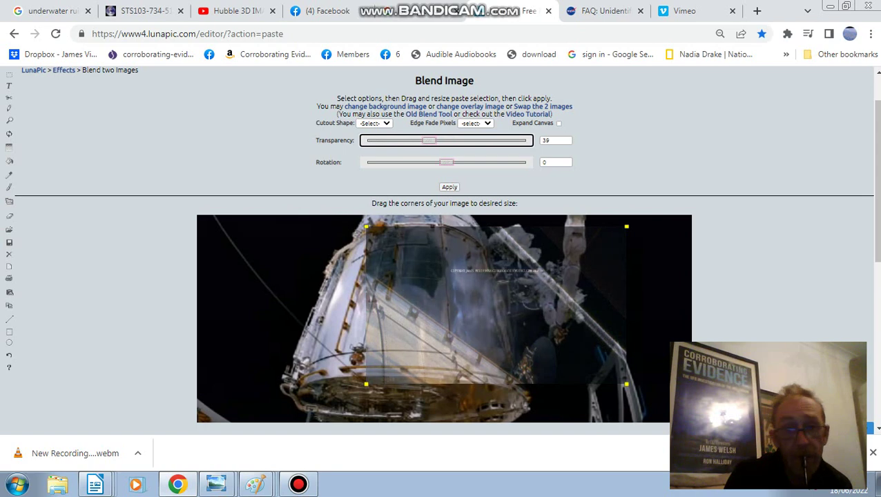
{"action": "key", "text": "Right"}
{"action": "key", "text": "Right"}
{"action": "key", "text": "Right"}
{"action": "key", "text": "Right"}
{"action": "key", "text": "Right"}
{"action": "key", "text": "Right"}
{"action": "key", "text": "Right"}
{"action": "key", "text": "Right"}
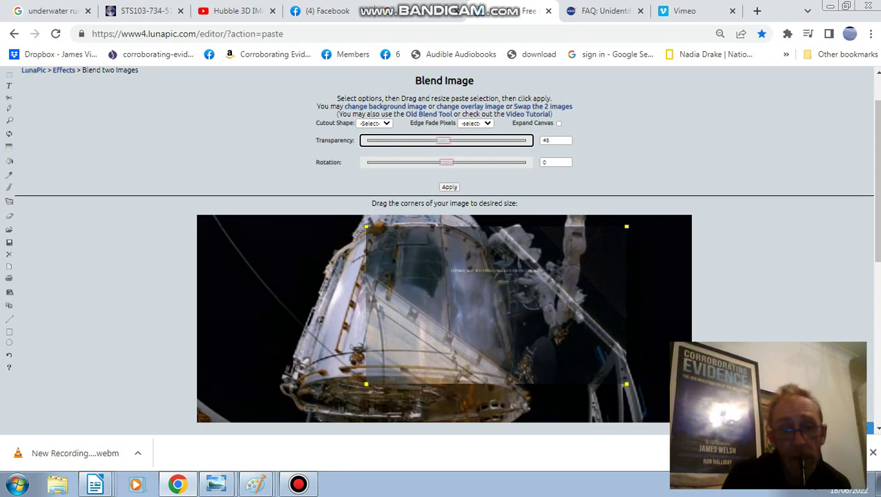
{"action": "left_click_drag", "start_coordinate": [496, 305], "coordinate": [437, 293]}
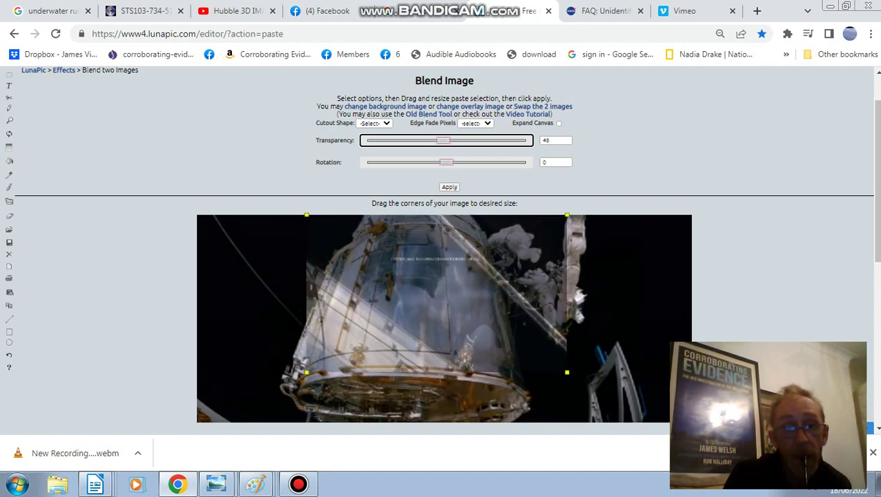
Step: Set the overlay's rotation to 69 and reposition it over the upper part of the telescope body
{"action": "left_click_drag", "start_coordinate": [447, 162], "coordinate": [477, 162]}
{"action": "key", "text": "Left"}
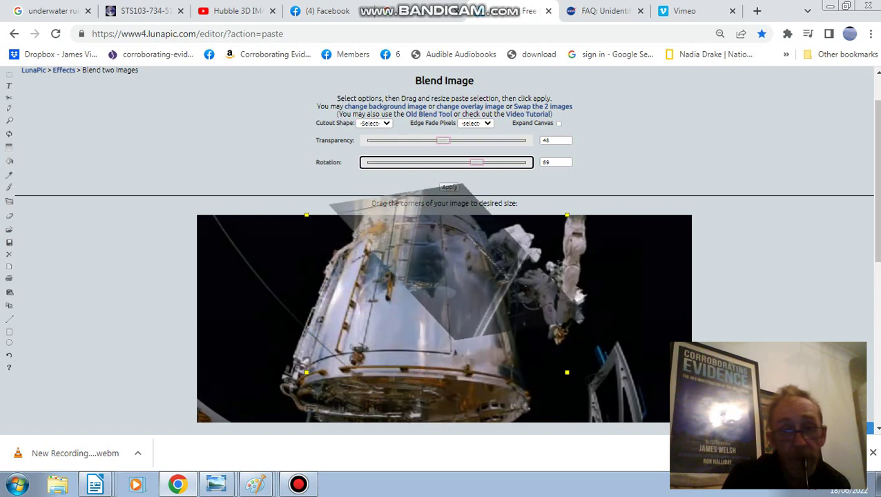
{"action": "left_click_drag", "start_coordinate": [458, 277], "coordinate": [449, 287]}
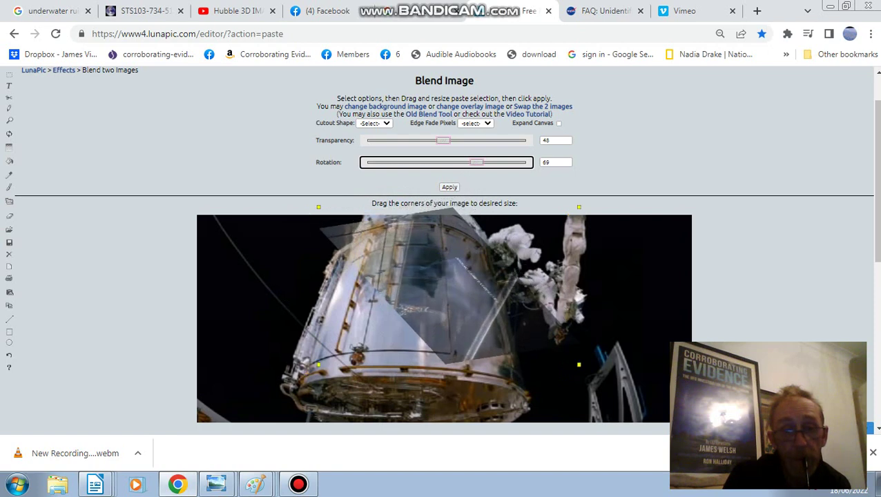
Step: Compare the two images by lowering the overlay's transparency to 1 and raising it again to 48
{"action": "left_click_drag", "start_coordinate": [444, 140], "coordinate": [370, 140]}
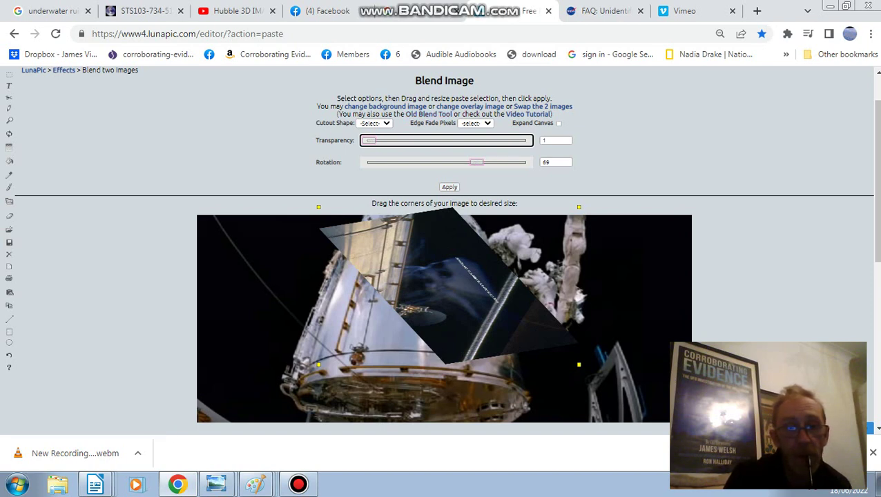
{"action": "left_click_drag", "start_coordinate": [370, 141], "coordinate": [442, 141]}
{"action": "key", "text": "Right"}
{"action": "key", "text": "Right"}
{"action": "key", "text": "Right"}
{"action": "key", "text": "Right"}
{"action": "key", "text": "Right"}
{"action": "key", "text": "Right"}
{"action": "key", "text": "Left"}
{"action": "key", "text": "Left"}
{"action": "key", "text": "Left"}
{"action": "key", "text": "Left"}
{"action": "key", "text": "Left"}
{"action": "key", "text": "Left"}
{"action": "key", "text": "Left"}
{"action": "key", "text": "Left"}
{"action": "key", "text": "Left"}
{"action": "key", "text": "Left"}
{"action": "key", "text": "Left"}
{"action": "key", "text": "Left"}
{"action": "key", "text": "Left"}
{"action": "key", "text": "Left"}
{"action": "key", "text": "Left"}
{"action": "key", "text": "Left"}
{"action": "key", "text": "Left"}
{"action": "key", "text": "Left"}
{"action": "key", "text": "Left"}
{"action": "key", "text": "Left"}
{"action": "key", "text": "Left"}
{"action": "key", "text": "Left"}
{"action": "key", "text": "Left"}
{"action": "key", "text": "Left"}
{"action": "key", "text": "Left"}
{"action": "key", "text": "Left"}
{"action": "key", "text": "Left"}
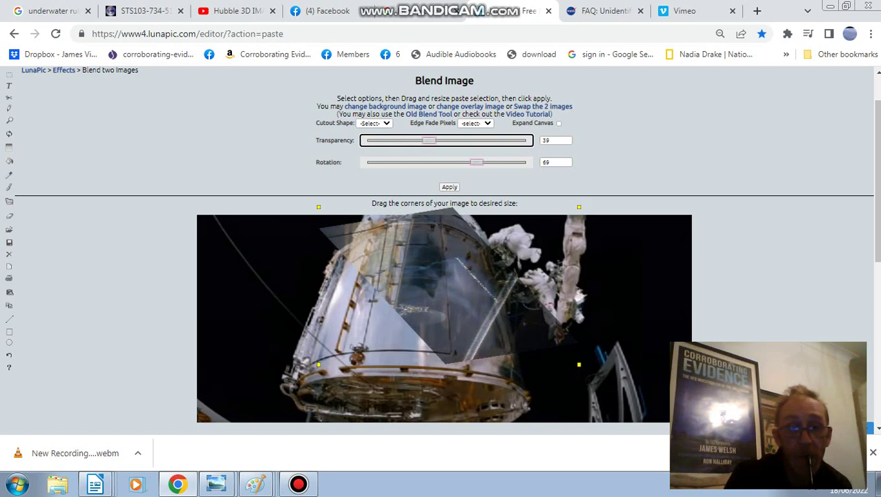
{"action": "left_click_drag", "start_coordinate": [370, 141], "coordinate": [437, 140]}
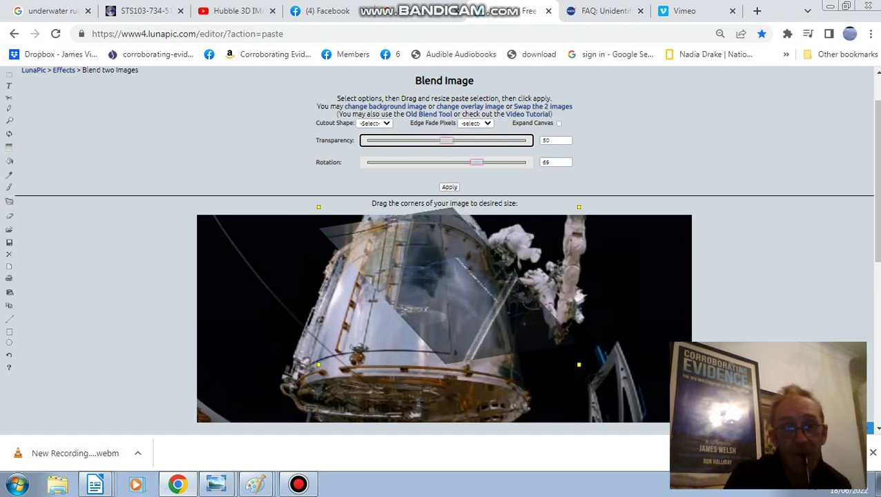
{"action": "key", "text": "Right"}
{"action": "key", "text": "Right"}
{"action": "key", "text": "Right"}
{"action": "key", "text": "Right"}
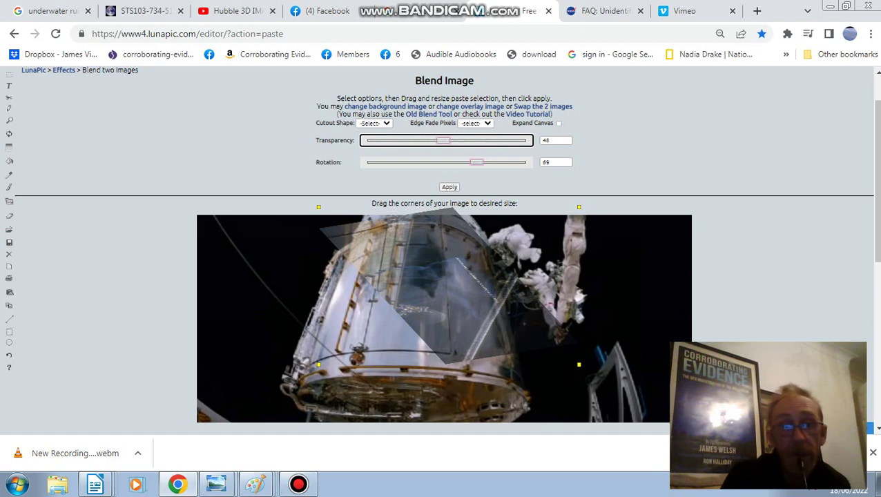
Step: Reduce the overlay's transparency to 1 and move it toward the middle of the telescope body
{"action": "key", "text": "Page_Down"}
{"action": "key", "text": "Page_Down"}
{"action": "key", "text": "Page_Down"}
{"action": "key", "text": "Page_Down"}
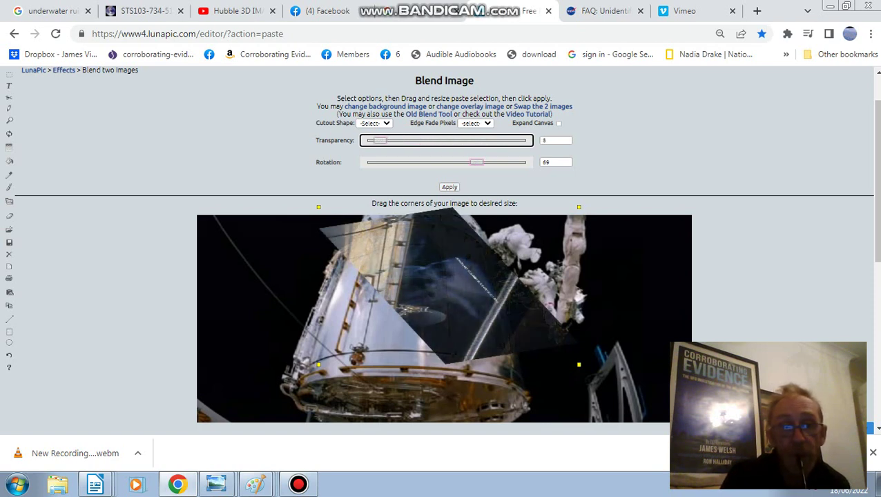
{"action": "left_click_drag", "start_coordinate": [381, 140], "coordinate": [426, 140]}
{"action": "key", "text": "Page_Down"}
{"action": "key", "text": "Page_Down"}
{"action": "key", "text": "Page_Down"}
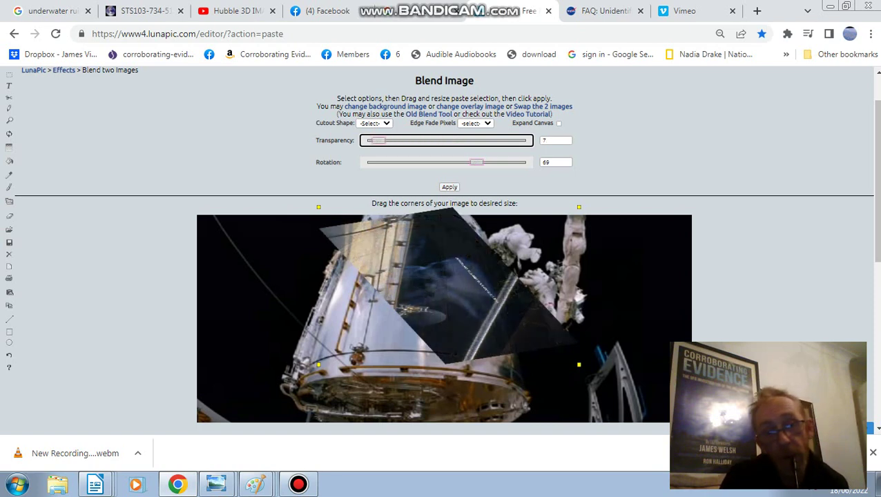
{"action": "key", "text": "Left"}
{"action": "key", "text": "Left"}
{"action": "key", "text": "Left"}
{"action": "key", "text": "Left"}
{"action": "key", "text": "Left"}
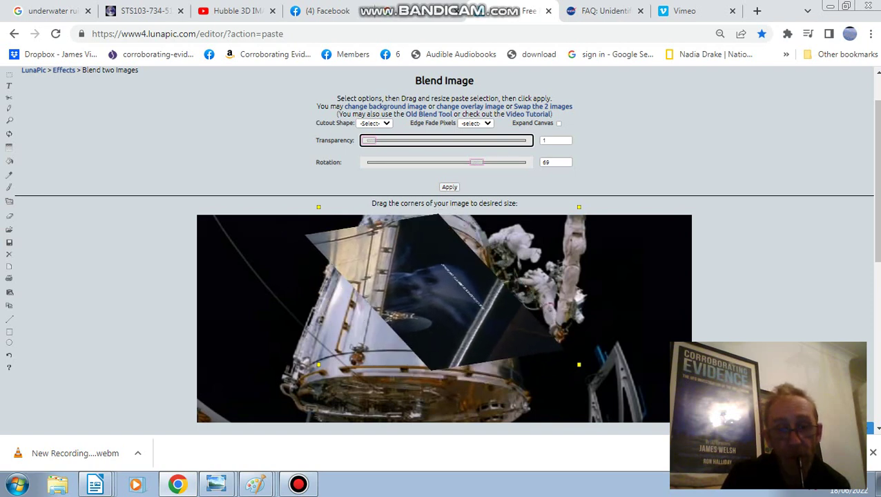
{"action": "left_click_drag", "start_coordinate": [431, 297], "coordinate": [430, 304]}
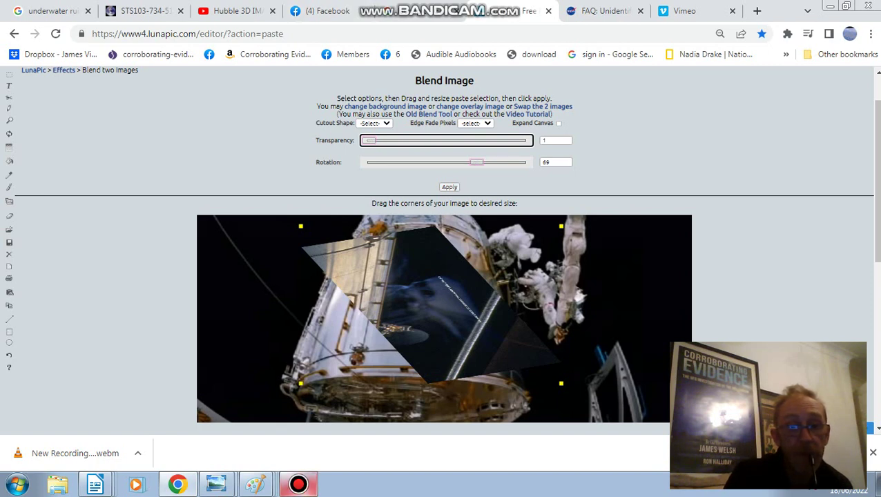
Step: Set the overlay's transparency to 36 and move it down over the lower part of the telescope body
{"action": "left_click", "coordinate": [299, 484]}
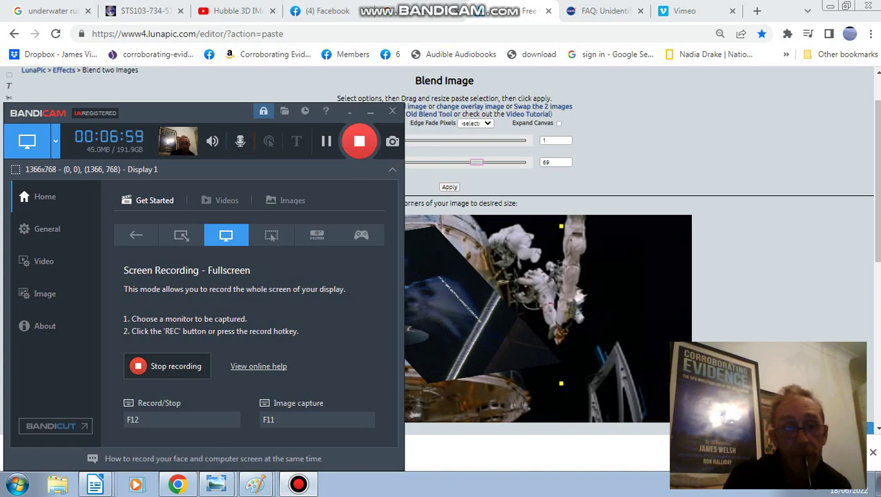
{"action": "left_click_drag", "start_coordinate": [197, 113], "coordinate": [89, 109]}
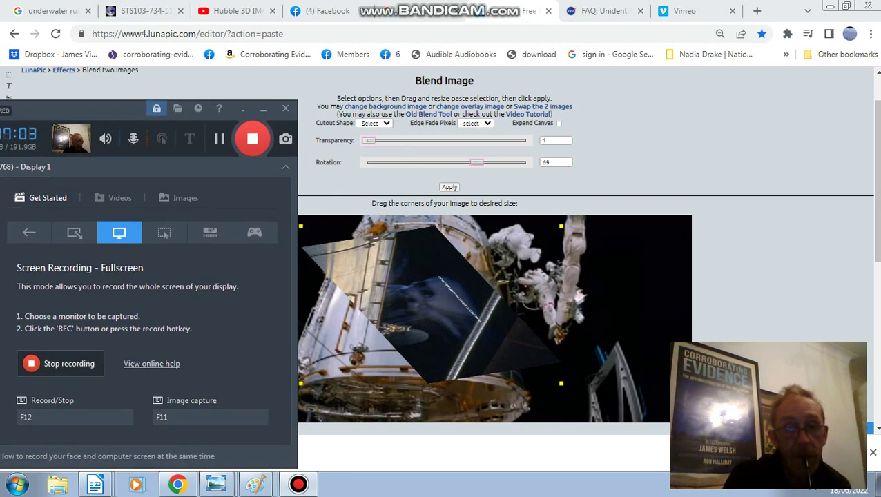
{"action": "left_click_drag", "start_coordinate": [369, 141], "coordinate": [426, 140]}
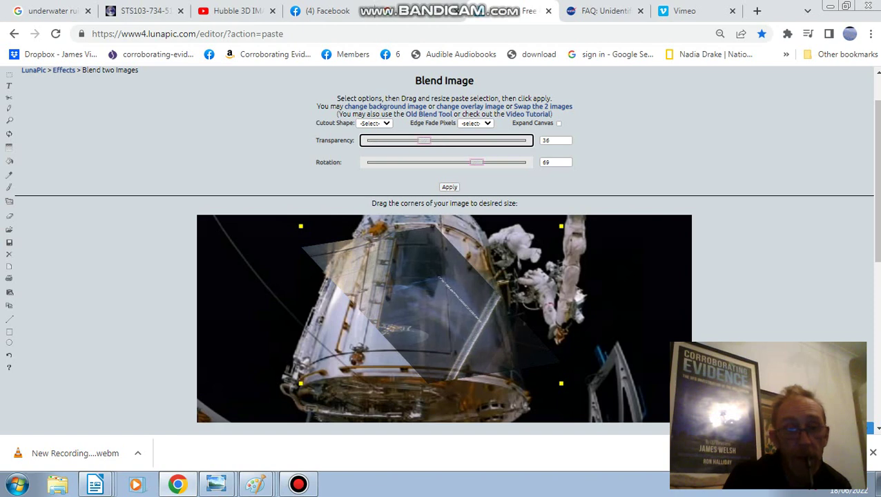
{"action": "left_click_drag", "start_coordinate": [431, 305], "coordinate": [400, 350]}
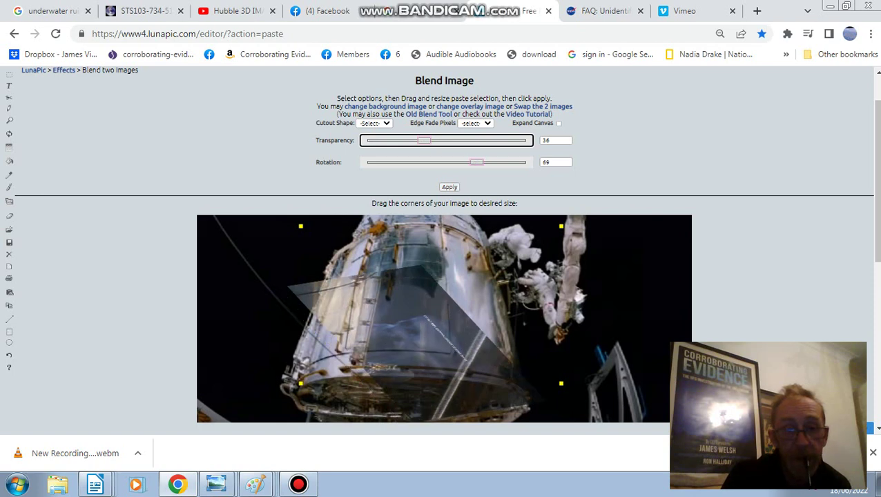
Step: Move the overlay up over the middle of the telescope body and reduce its transparency to 0
{"action": "left_click_drag", "start_coordinate": [445, 301], "coordinate": [444, 297]}
{"action": "left_click_drag", "start_coordinate": [424, 141], "coordinate": [392, 141]}
{"action": "key", "text": "Left"}
{"action": "key", "text": "Left"}
{"action": "key", "text": "Left"}
{"action": "key", "text": "Left"}
{"action": "key", "text": "Left"}
{"action": "key", "text": "Left"}
{"action": "key", "text": "Left"}
{"action": "key", "text": "Left"}
{"action": "key", "text": "Left"}
{"action": "key", "text": "Left"}
{"action": "key", "text": "Left"}
{"action": "key", "text": "Left"}
{"action": "key", "text": "Left"}
{"action": "key", "text": "Left"}
{"action": "key", "text": "Left"}
{"action": "key", "text": "Left"}
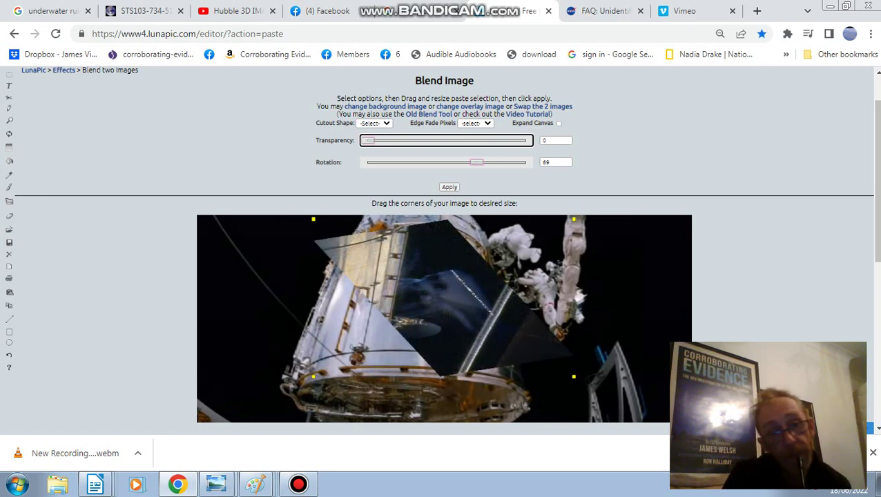
Step: Raise the overlay's transparency to 8 and lower it to 6 to compare the two images
{"action": "key", "text": "Right"}
{"action": "key", "text": "Right"}
{"action": "key", "text": "Right"}
{"action": "key", "text": "Right"}
{"action": "key", "text": "Right"}
{"action": "key", "text": "Right"}
{"action": "key", "text": "Right"}
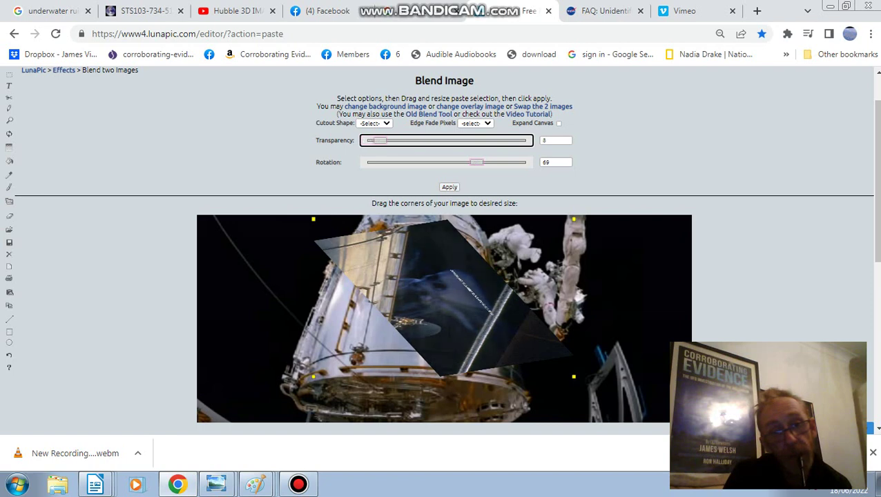
{"action": "key", "text": "Left"}
{"action": "key", "text": "Left"}
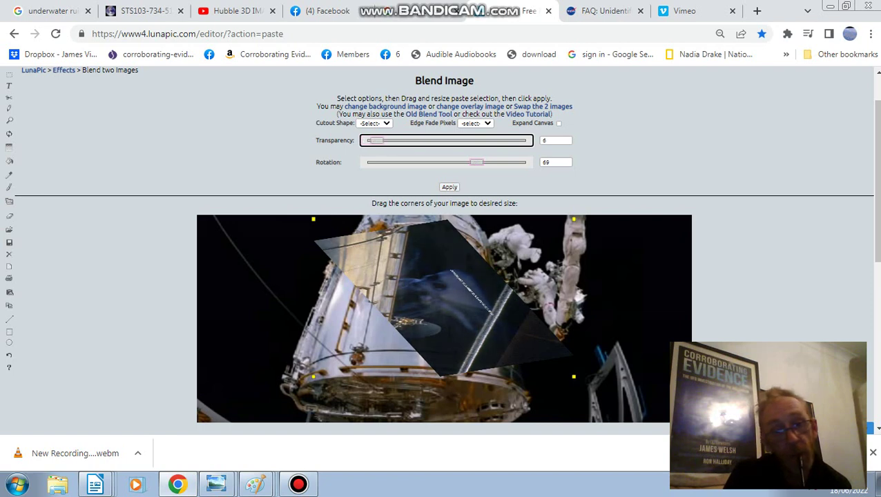
Step: Reduce the overlay's transparency to 0 and reposition it over the middle of the telescope body
{"action": "key", "text": "Left"}
{"action": "key", "text": "Left"}
{"action": "key", "text": "Left"}
{"action": "key", "text": "Left"}
{"action": "key", "text": "Left"}
{"action": "key", "text": "Left"}
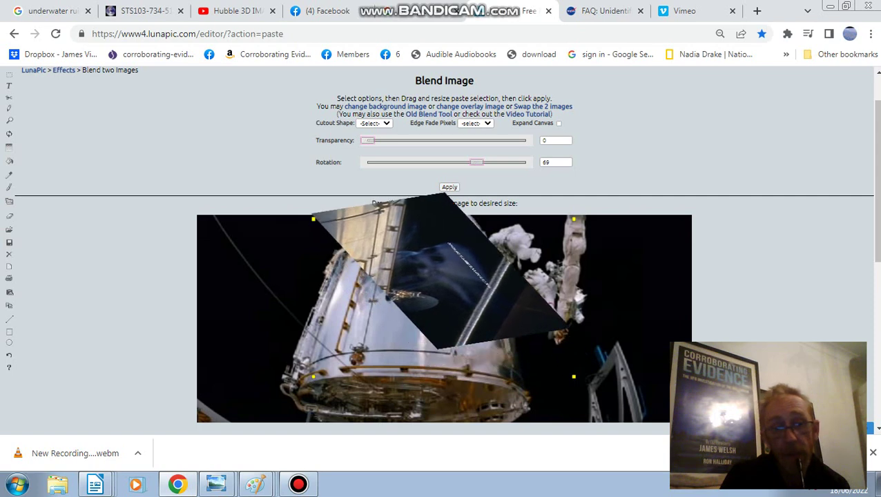
{"action": "left_click_drag", "start_coordinate": [441, 272], "coordinate": [647, 263]}
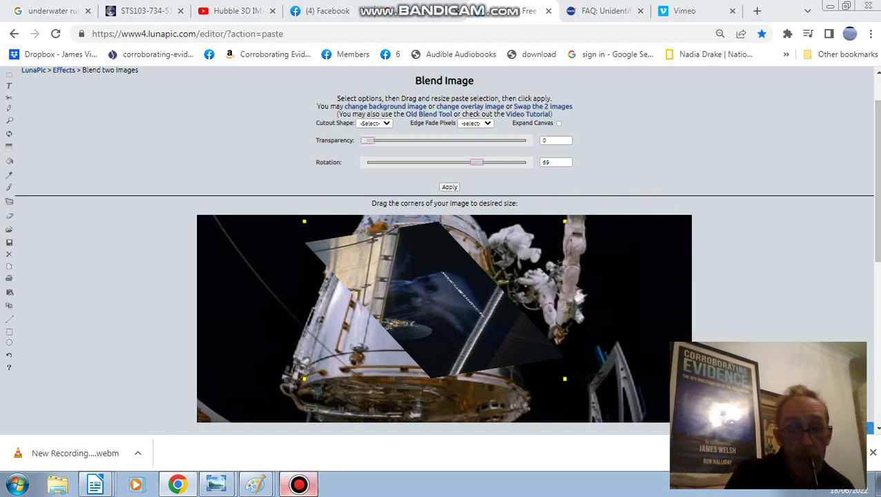
Step: Switch to the Bandicam recorder and move its window to the middle of the screen
{"action": "left_click", "coordinate": [299, 484]}
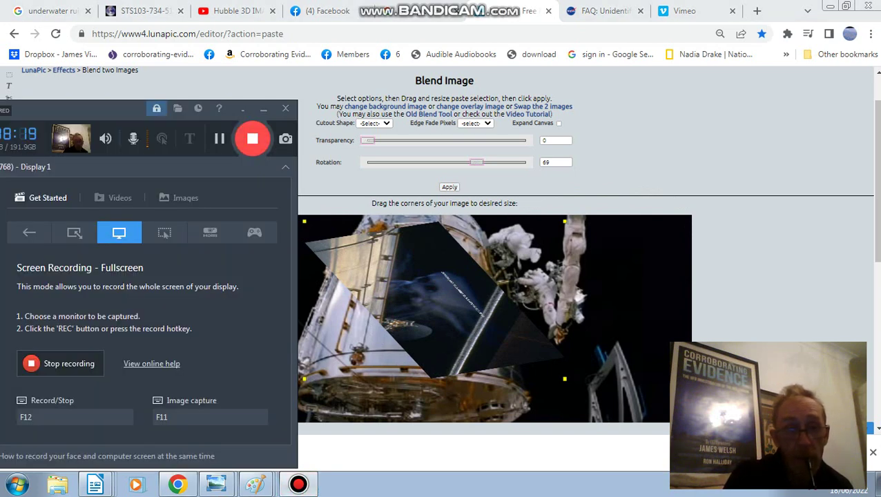
{"action": "left_click_drag", "start_coordinate": [82, 109], "coordinate": [366, 86]}
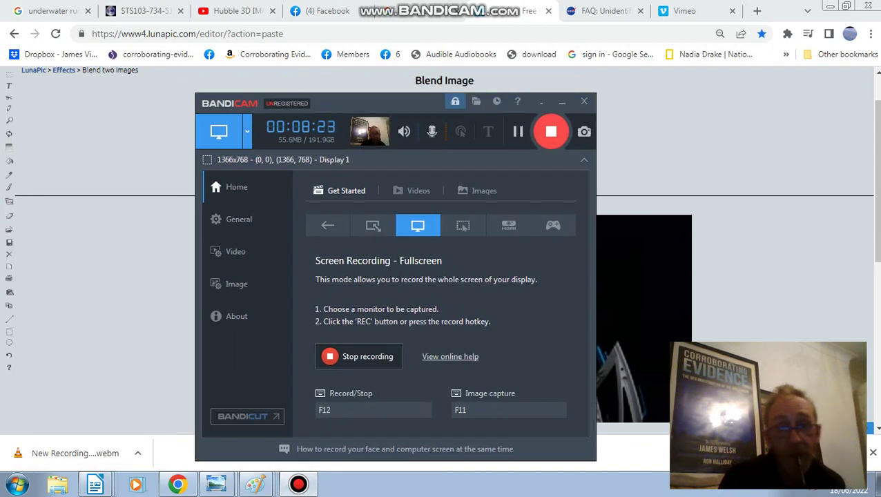